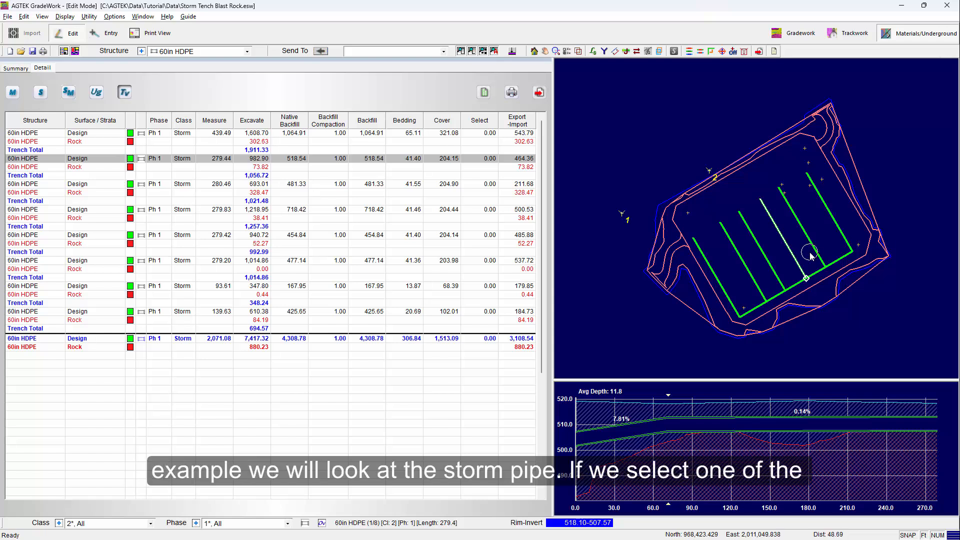
Step: Select a storm pipe in the plan and start applying trenches to a surface for all displayed pipes
click(834, 217)
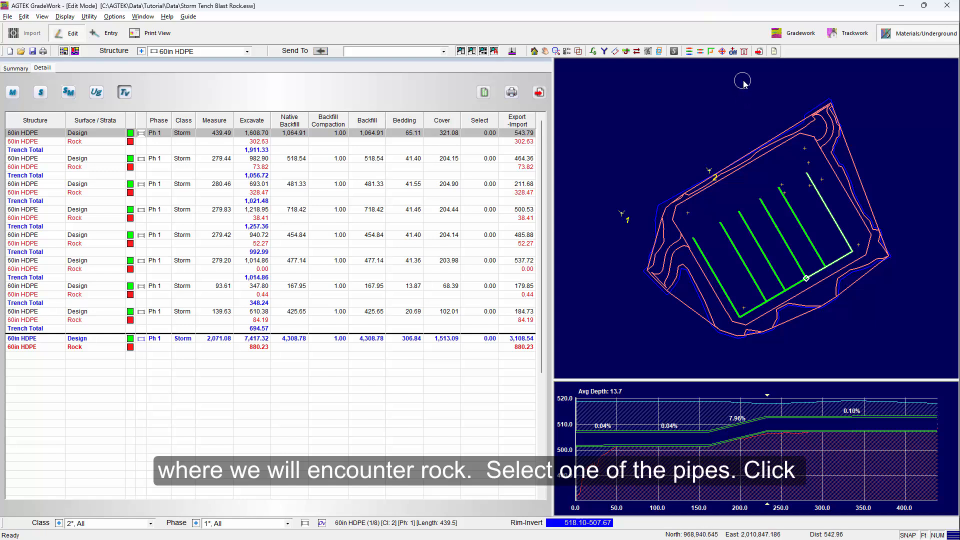
click(745, 52)
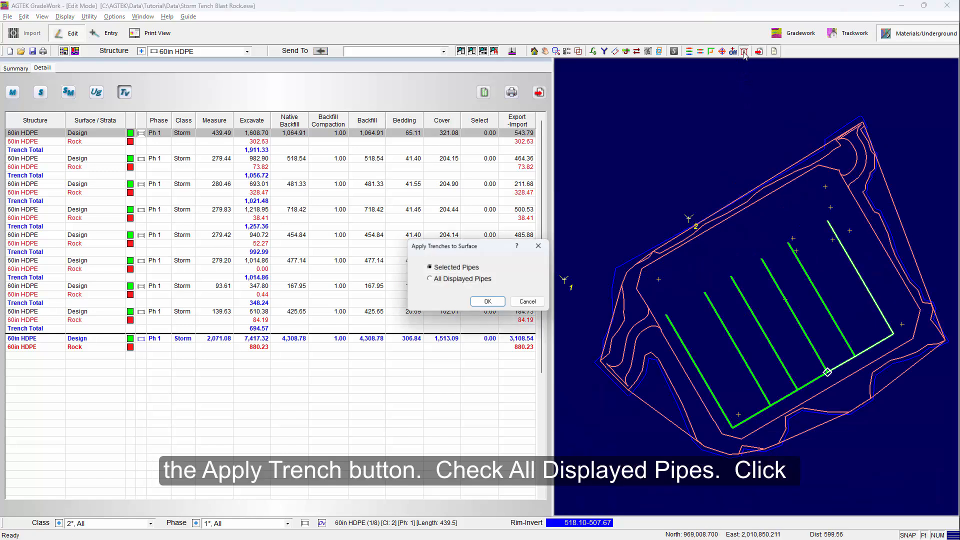
click(456, 279)
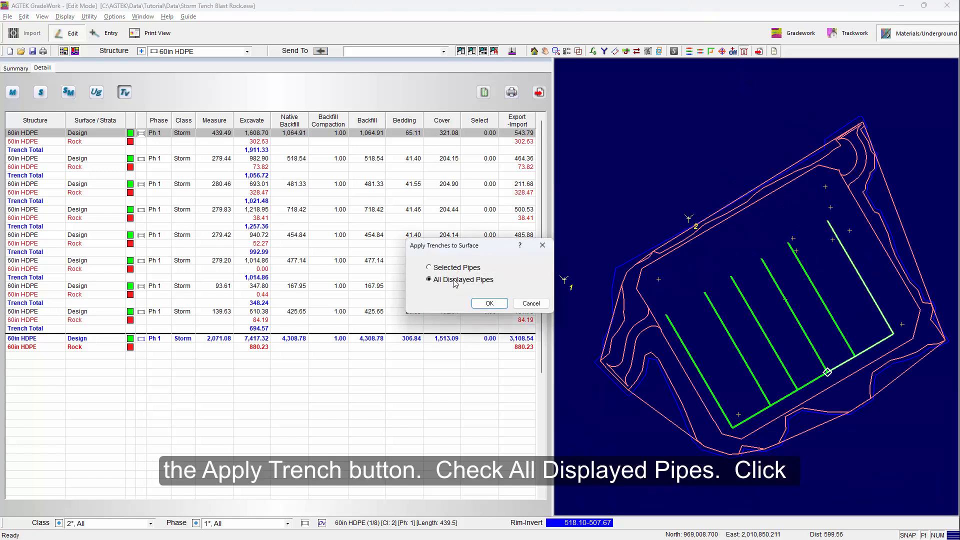
click(490, 305)
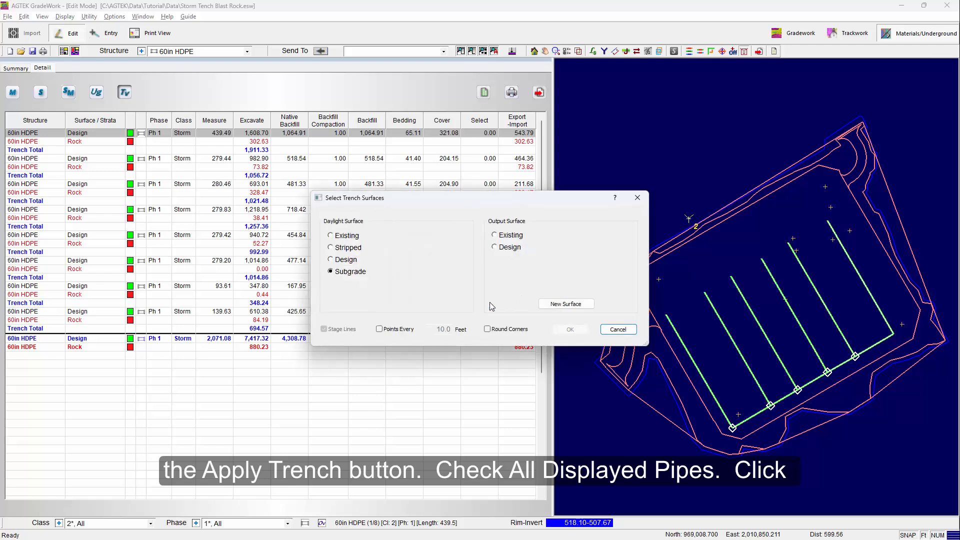
Step: Create a green output surface named Storm and apply the trenches to it with Subgrade as the daylight surface
click(566, 305)
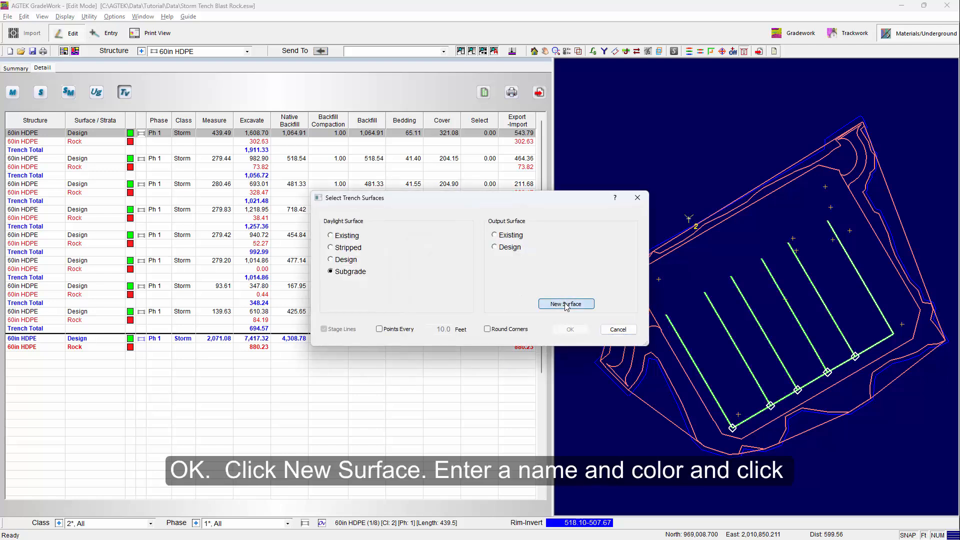
text(Storm)
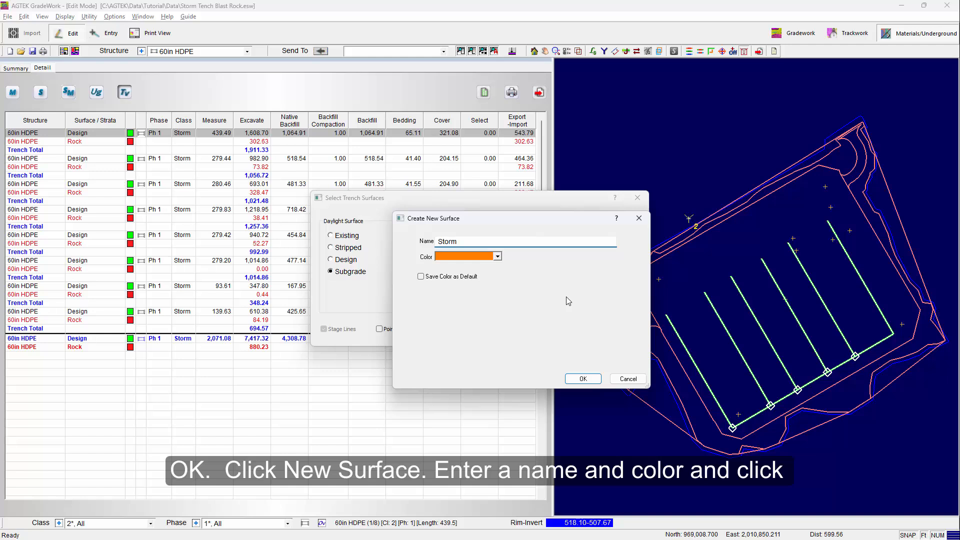
click(497, 256)
click(472, 300)
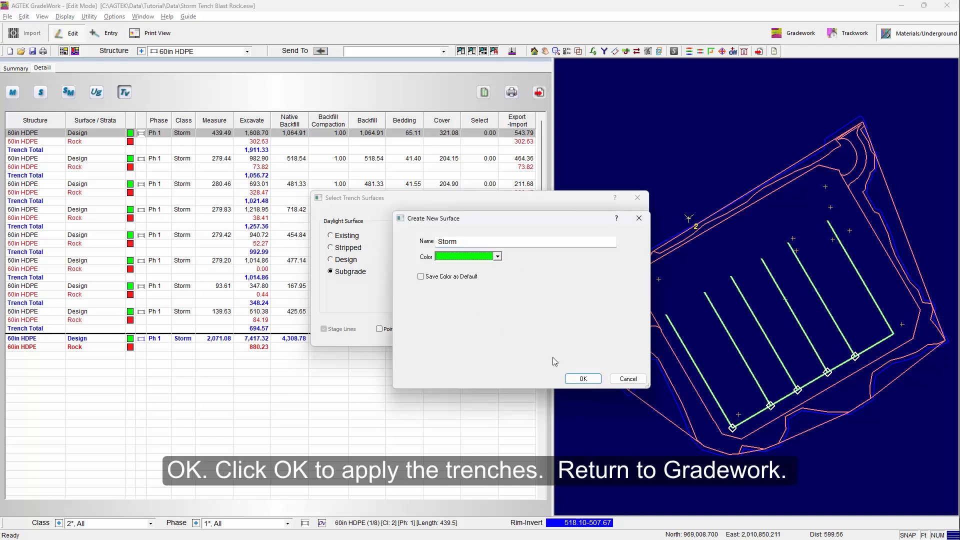
click(583, 379)
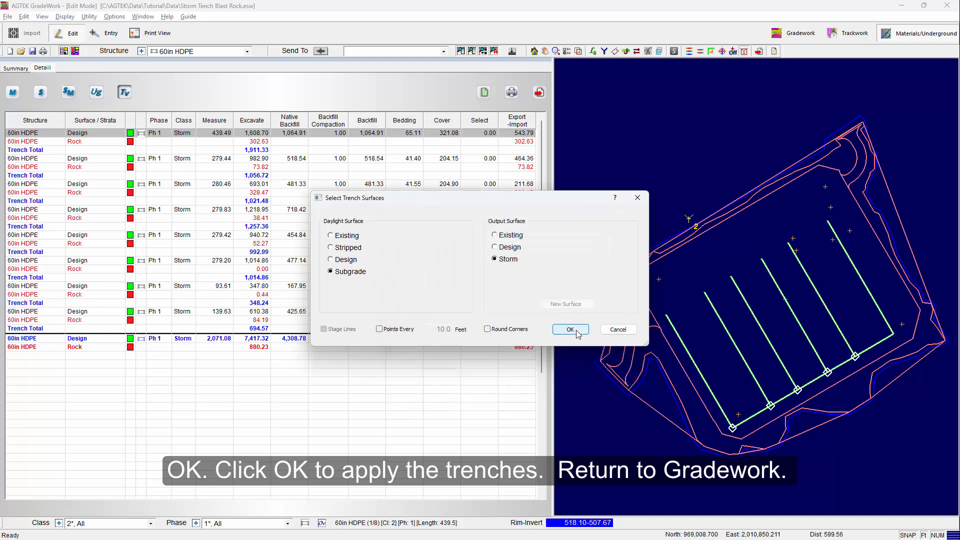
click(570, 330)
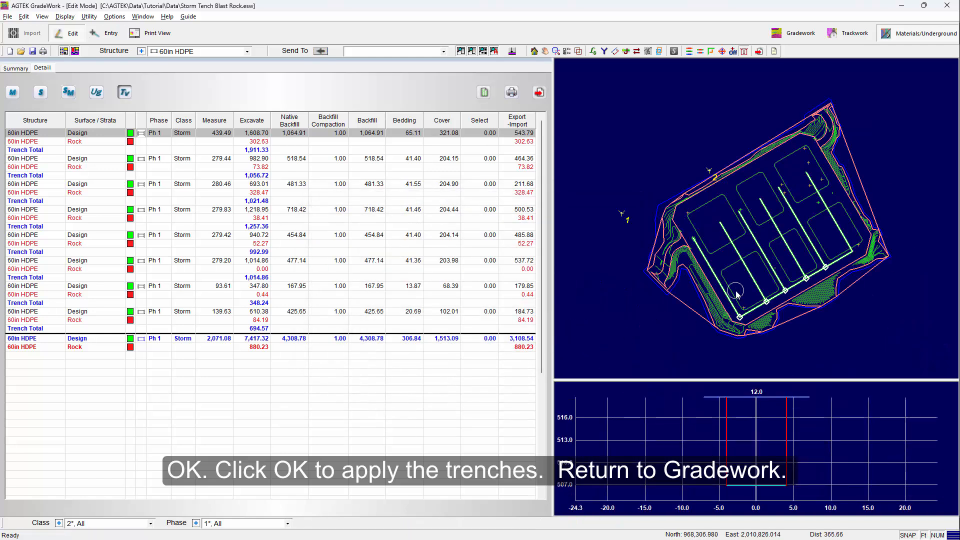
Step: Return to Gradework and compare the Storm reference surface against Rock as the difference surface in plan view
click(774, 51)
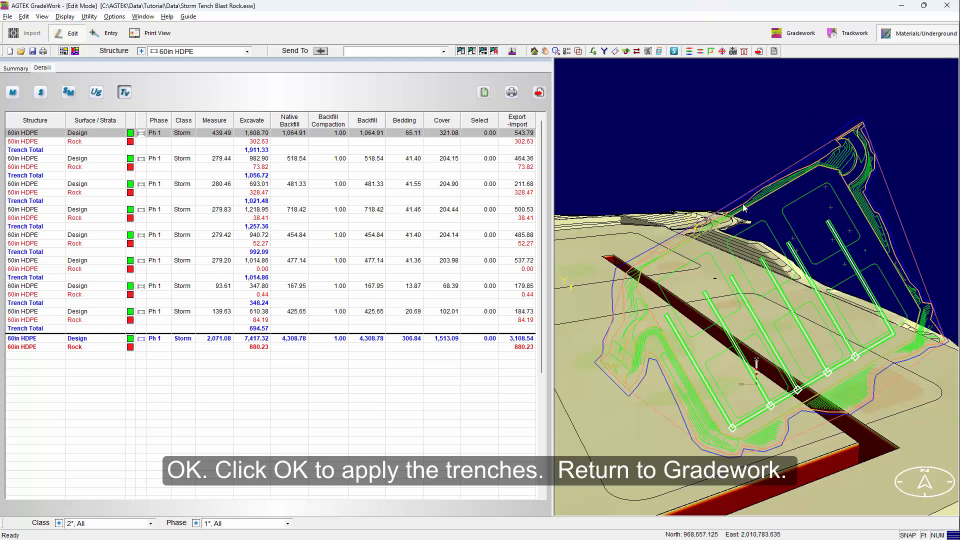
click(797, 34)
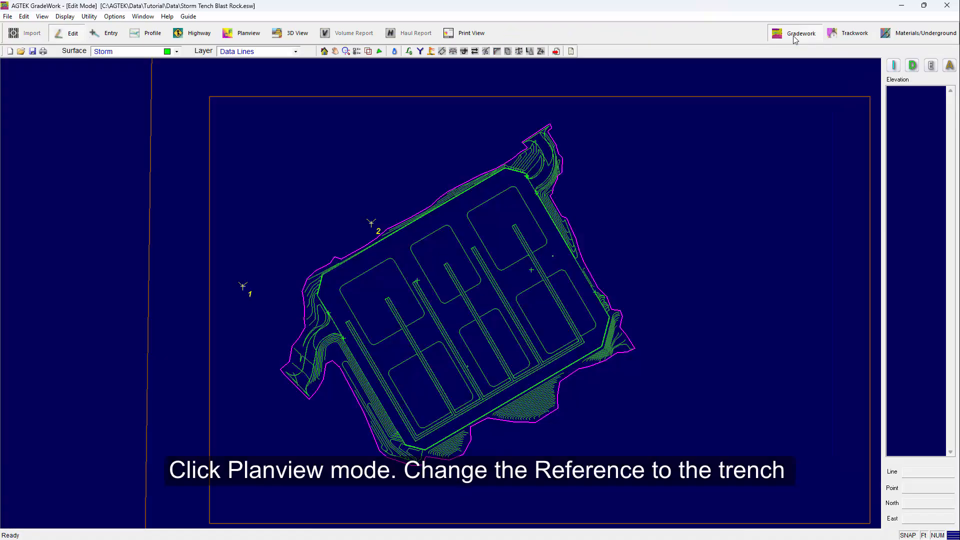
click(240, 34)
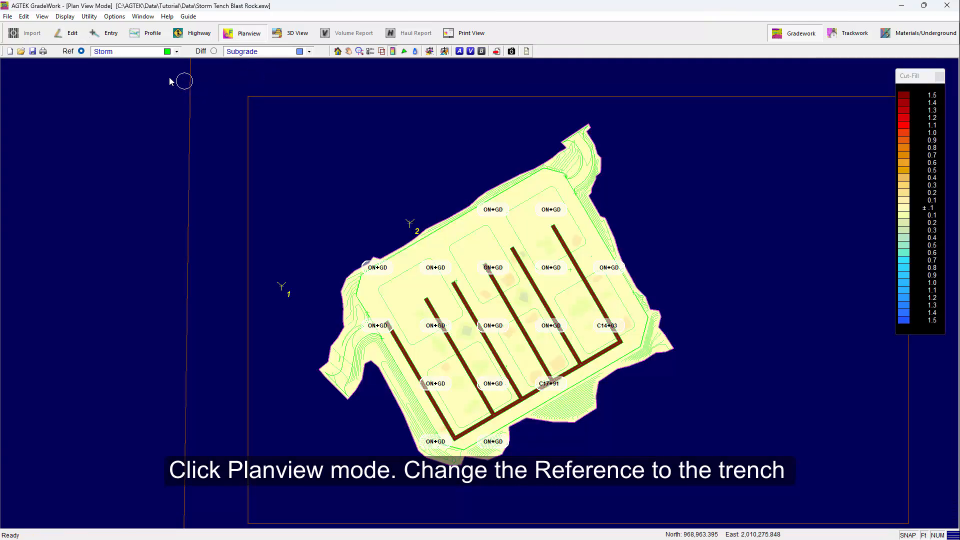
click(252, 53)
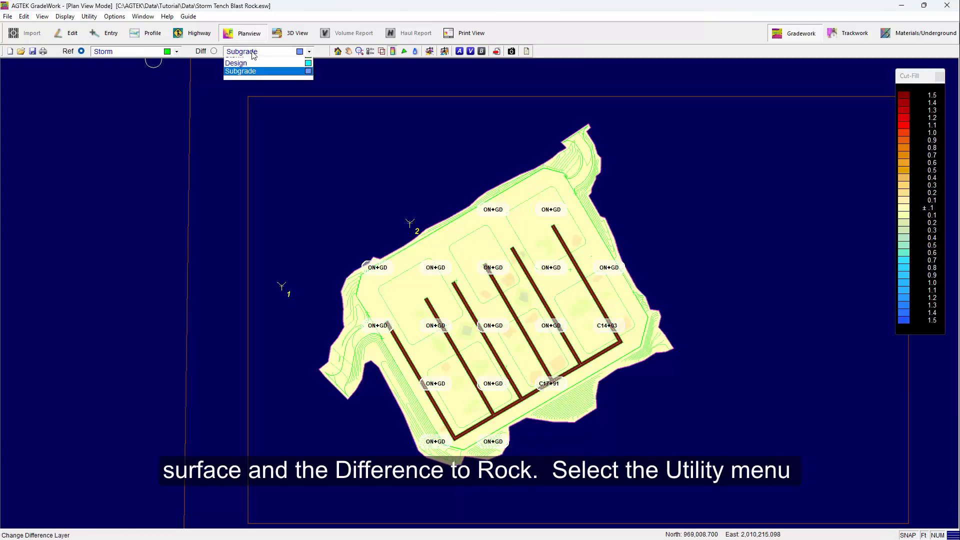
click(249, 78)
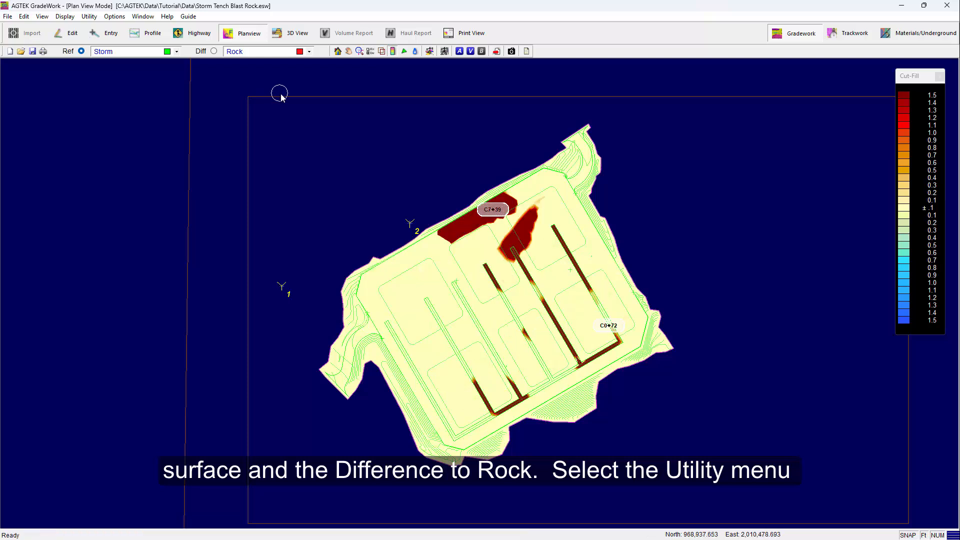
Step: Generate cut-fill lines for the Storm and Rock comparison using the Cut Boundary transition
click(89, 17)
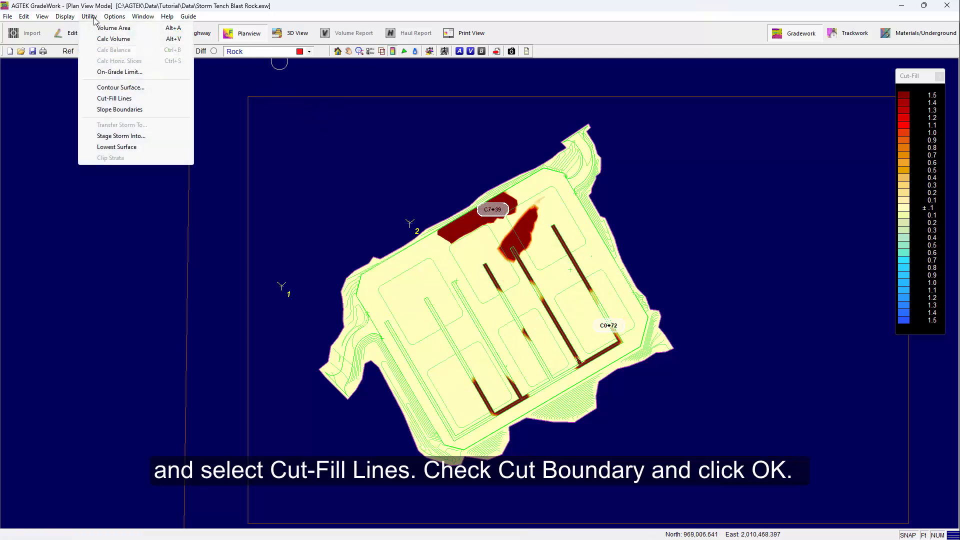
click(114, 98)
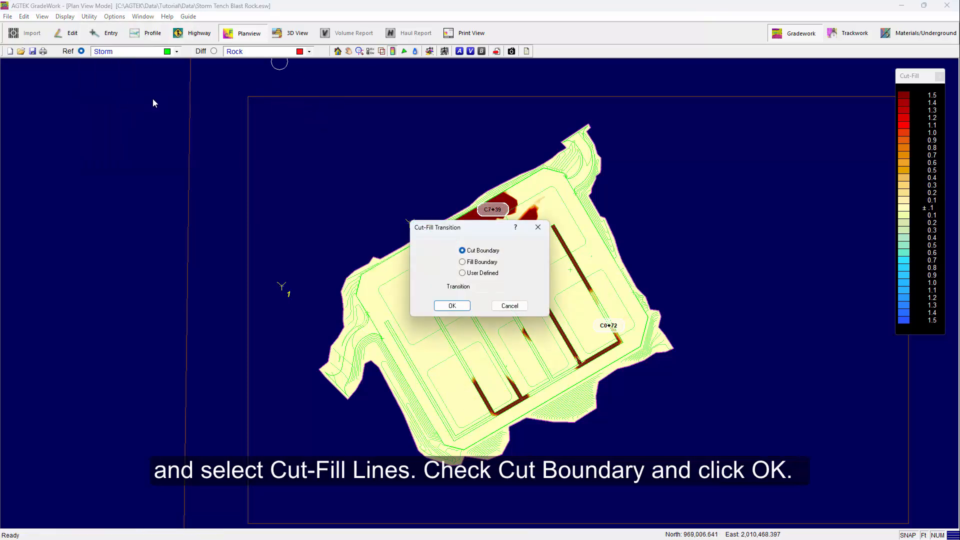
click(452, 306)
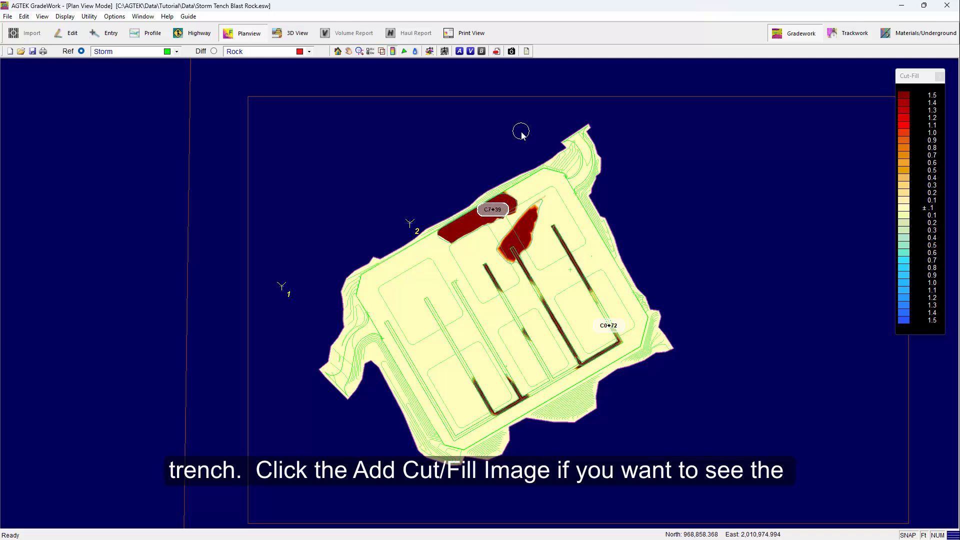
Step: Add the cut/fill map as an image and make Storm vs. Rock the current background image in Underground
click(512, 53)
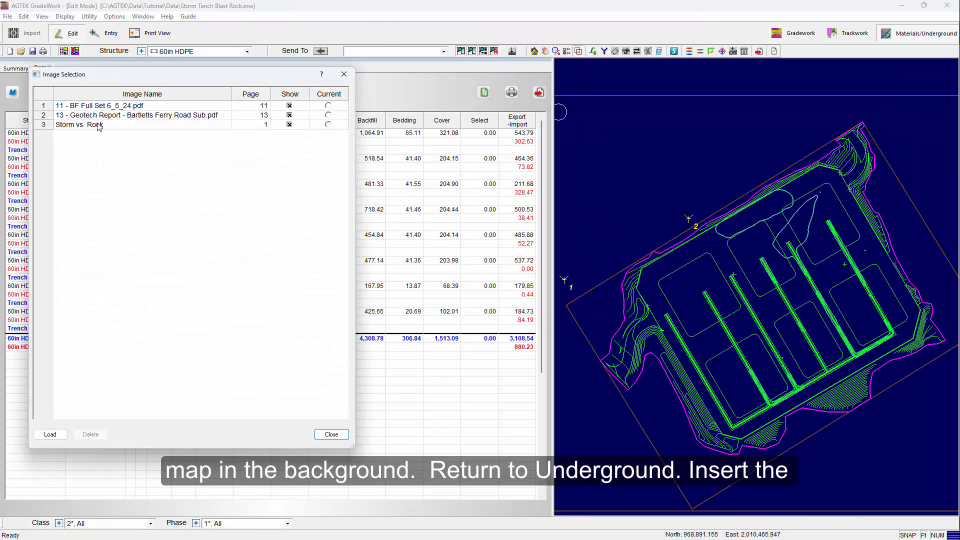
click(99, 125)
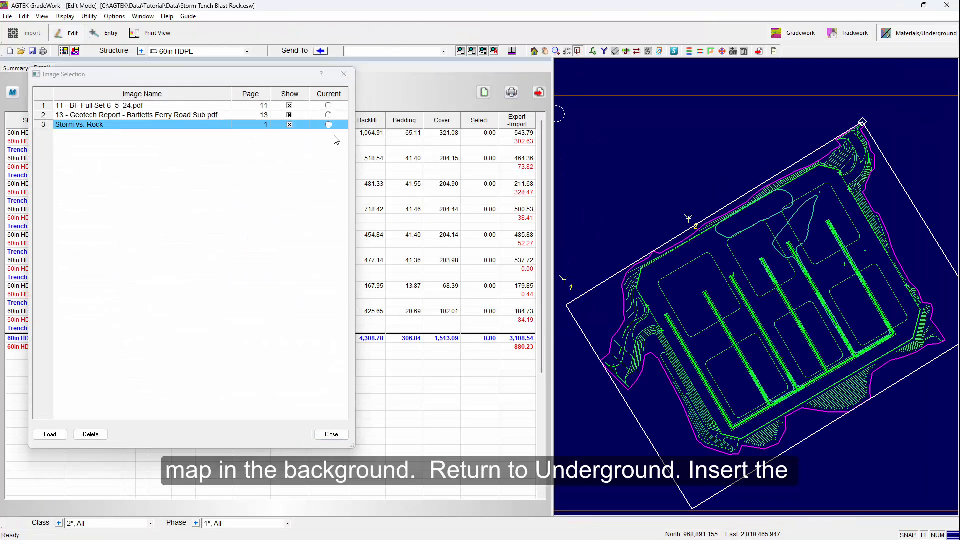
click(329, 125)
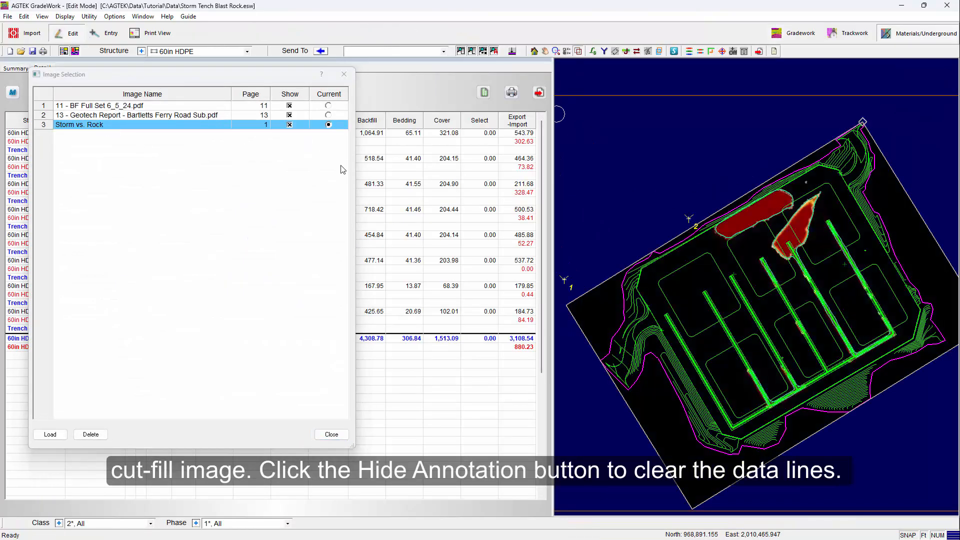
click(331, 434)
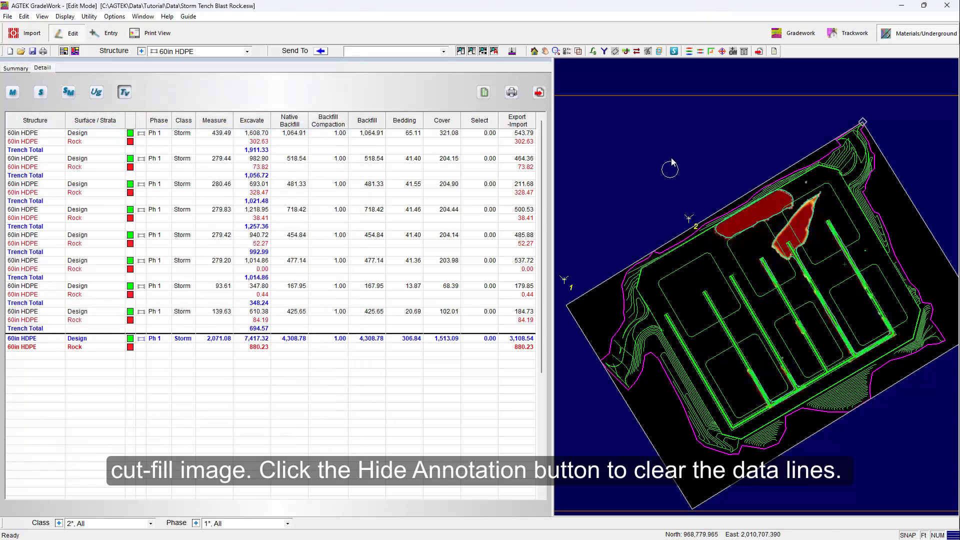
Step: Hide the annotation data lines and display the depth brackets with strata along the pipes
click(494, 51)
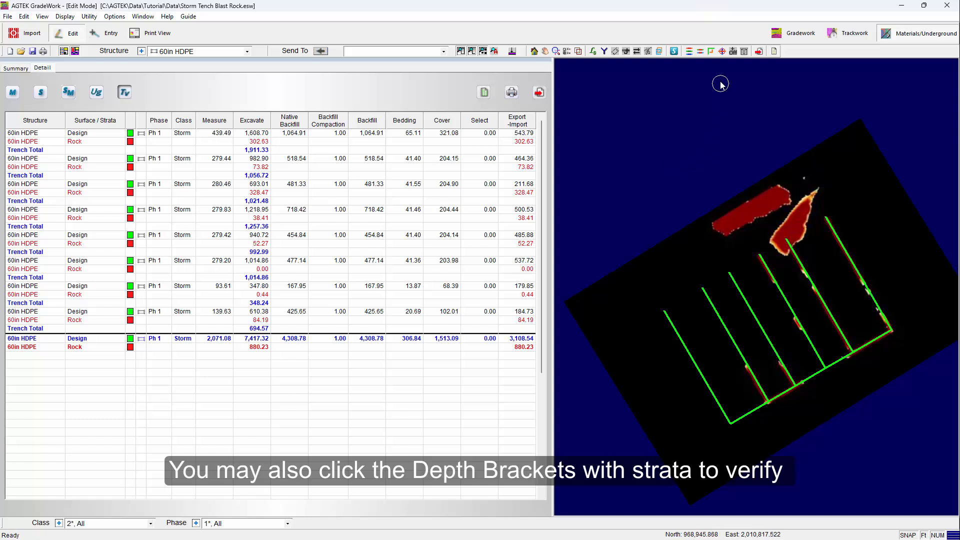
click(701, 52)
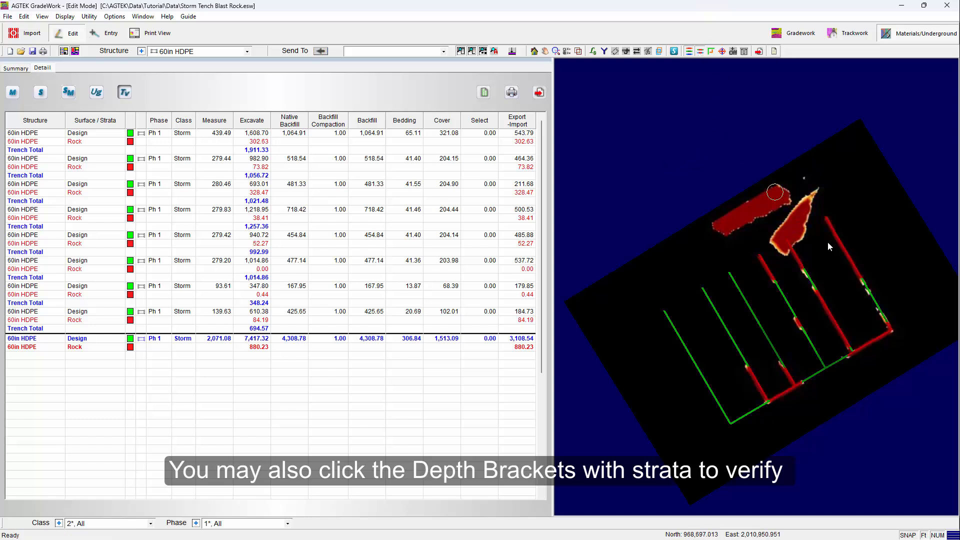
scroll(832, 260, up, 3)
scroll(830, 258, down, 3)
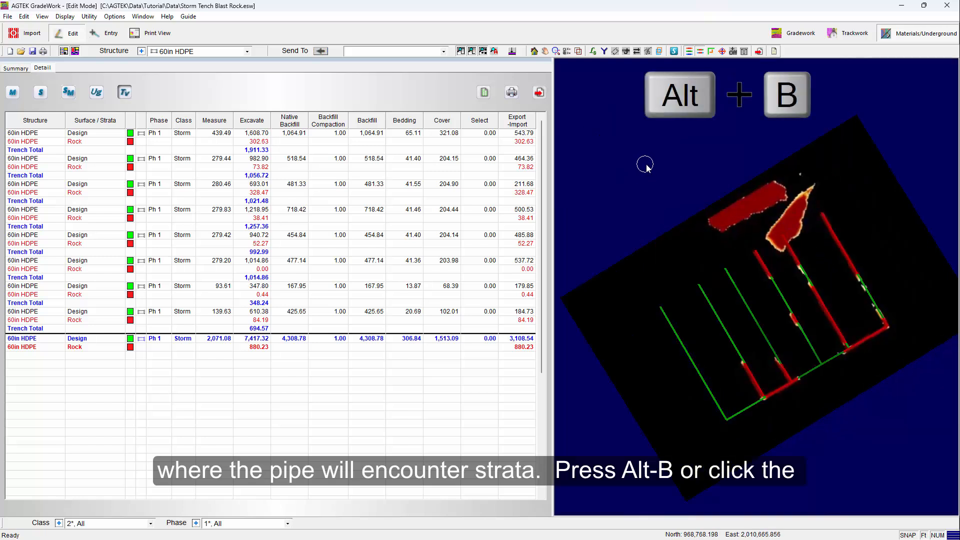
Step: Turn on the Cut-Fill Lines background layer
key(alt+b)
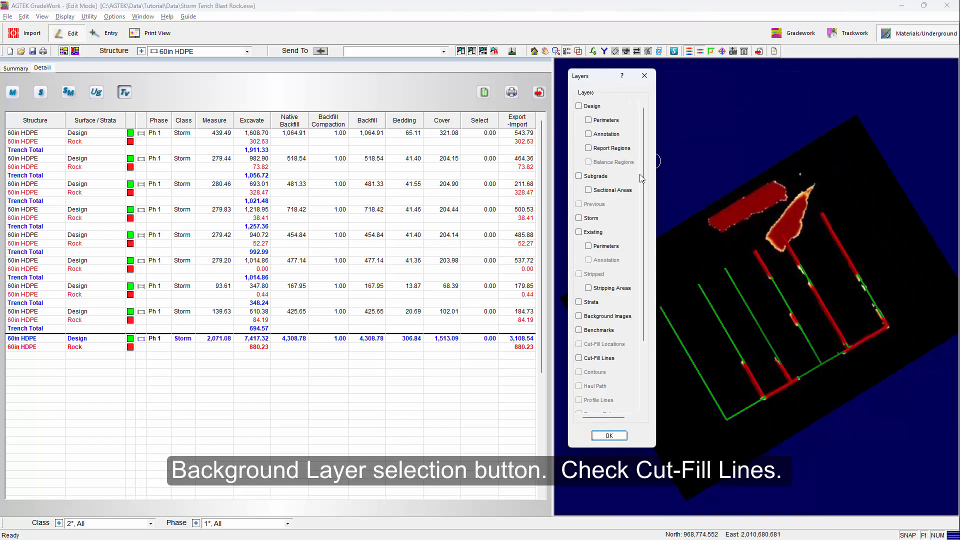
click(579, 358)
click(610, 436)
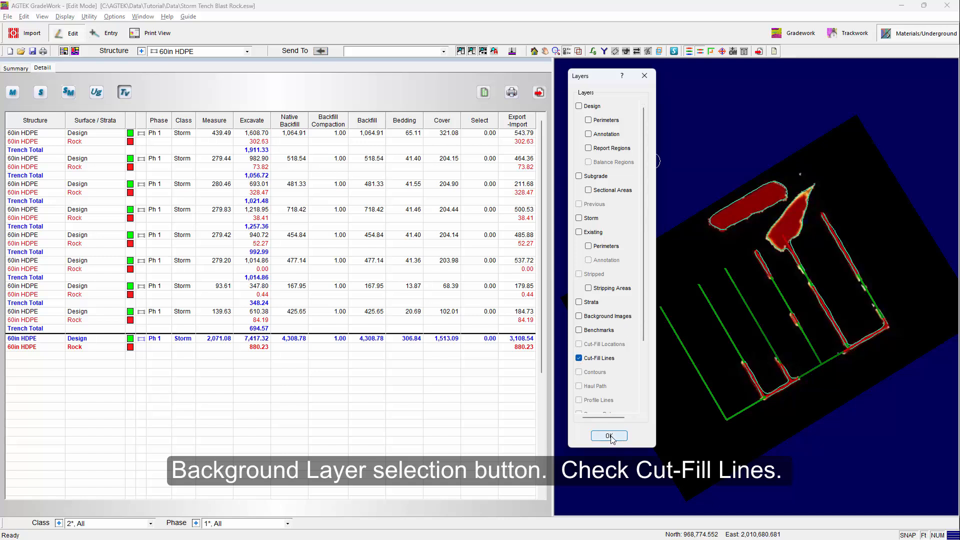
Step: Select all cut-fill lines labelled Cut < -0.1, starting from the one around the rock area at the pipe's end
scroll(796, 246, up, 3)
scroll(795, 244, up, 1)
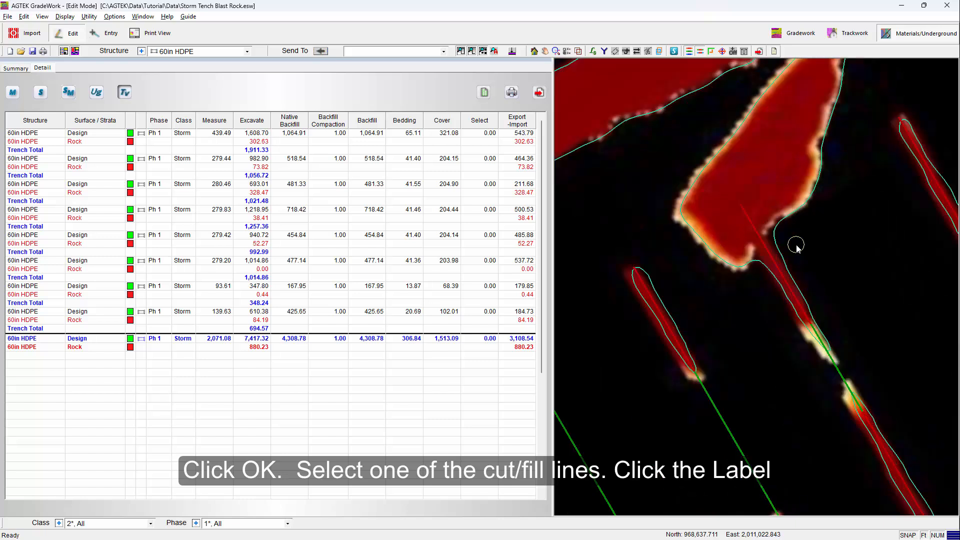
click(778, 235)
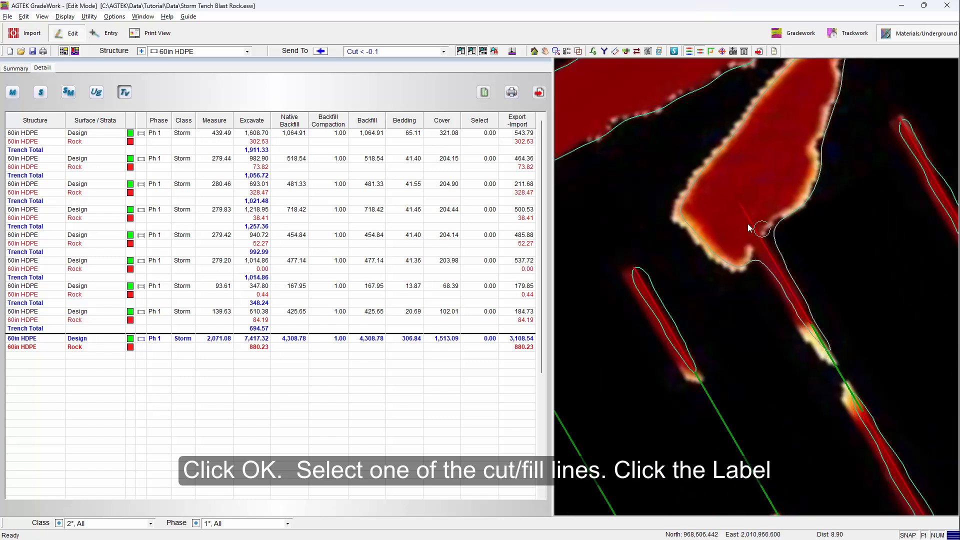
click(594, 51)
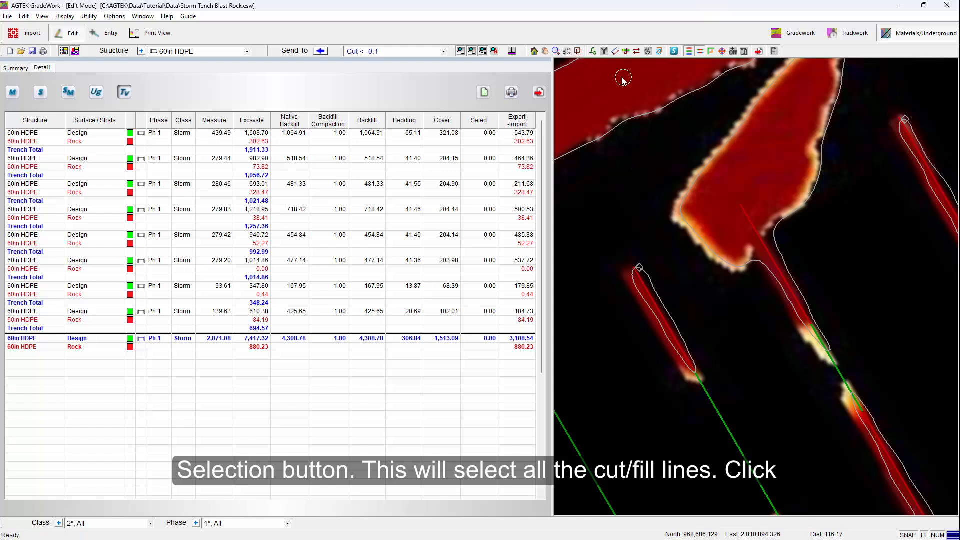
Step: Add a phase region named Pipe in Rock for the selected cut-fill lines
click(659, 51)
click(589, 228)
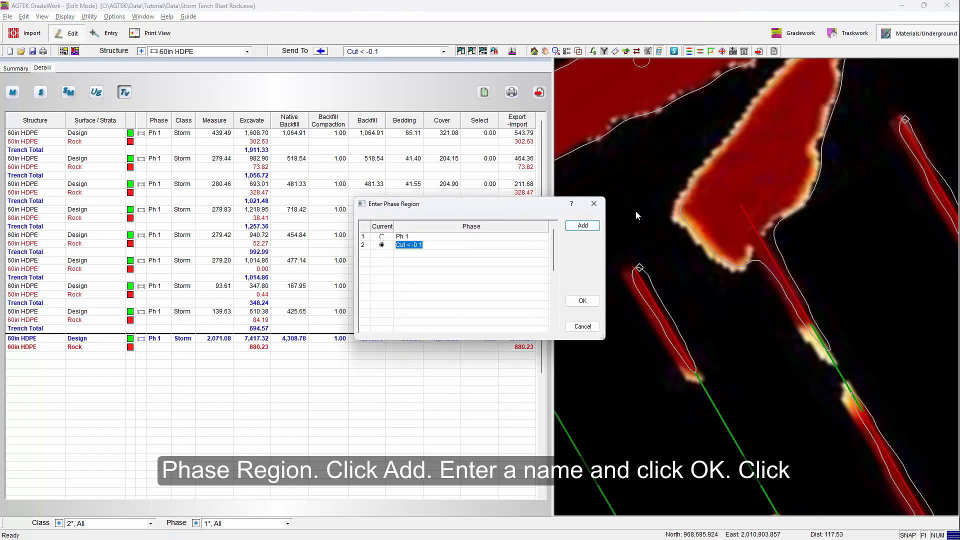
text(Pipe in Rock)
click(583, 302)
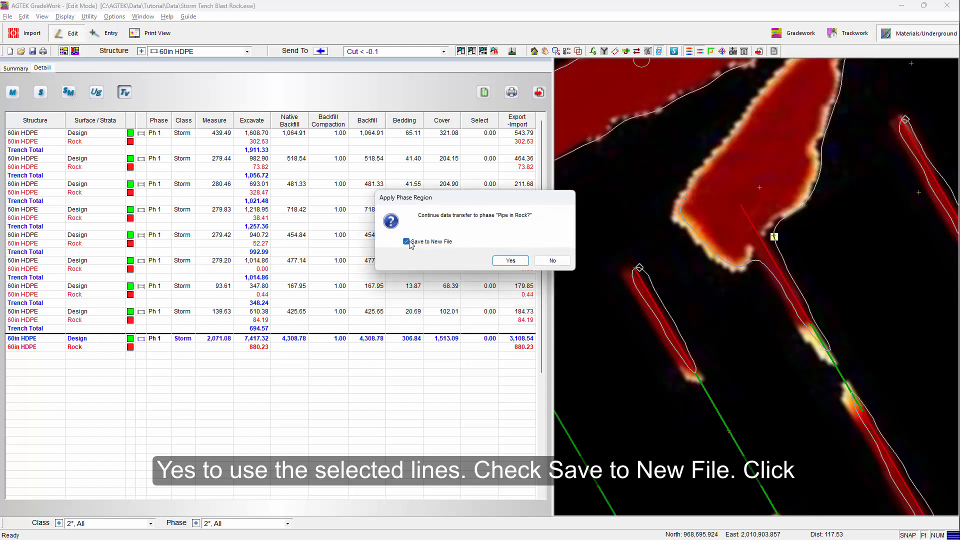
Step: Transfer the pipe data to the phase in a new file named Storm Tench Blast Rock 2.esw, breaking the 60in HDPE pipes at intersections
click(510, 260)
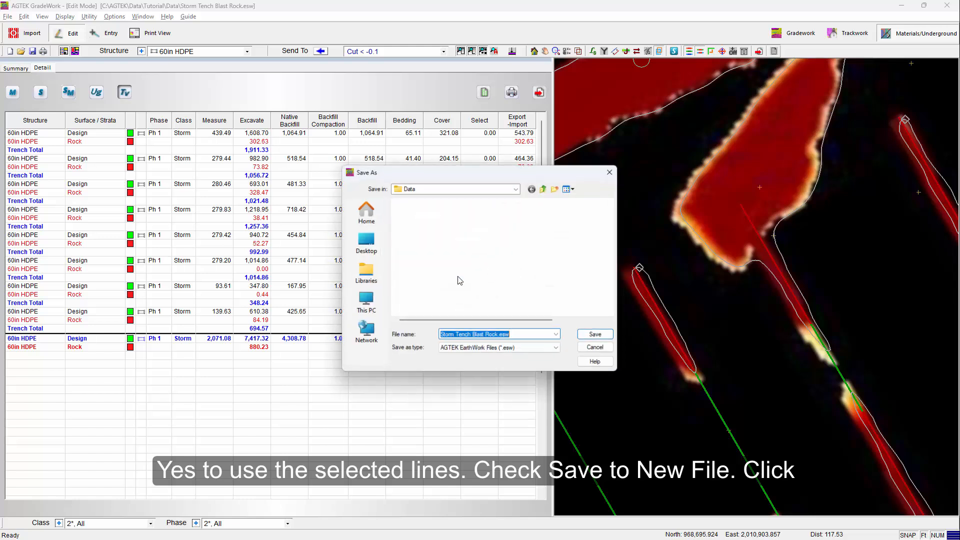
click(497, 335)
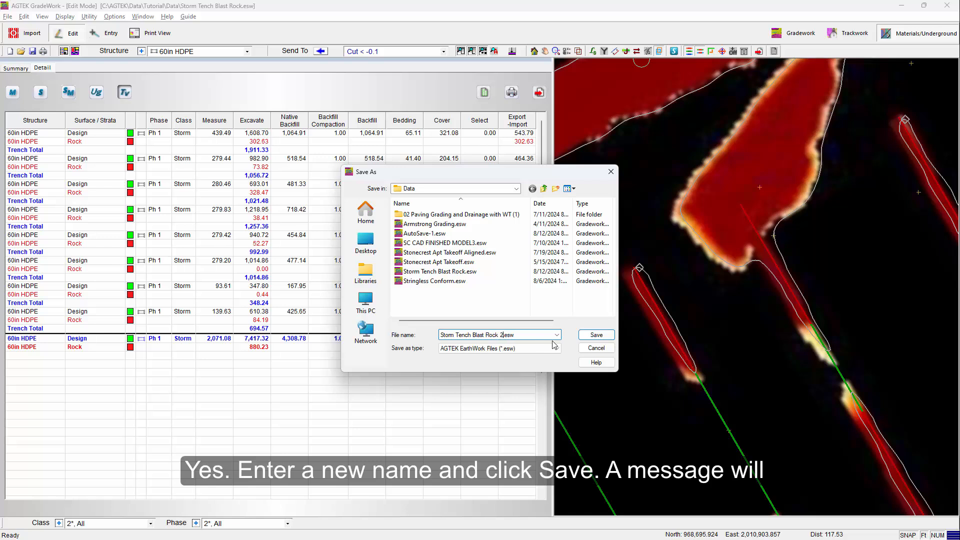
text(2)
click(588, 335)
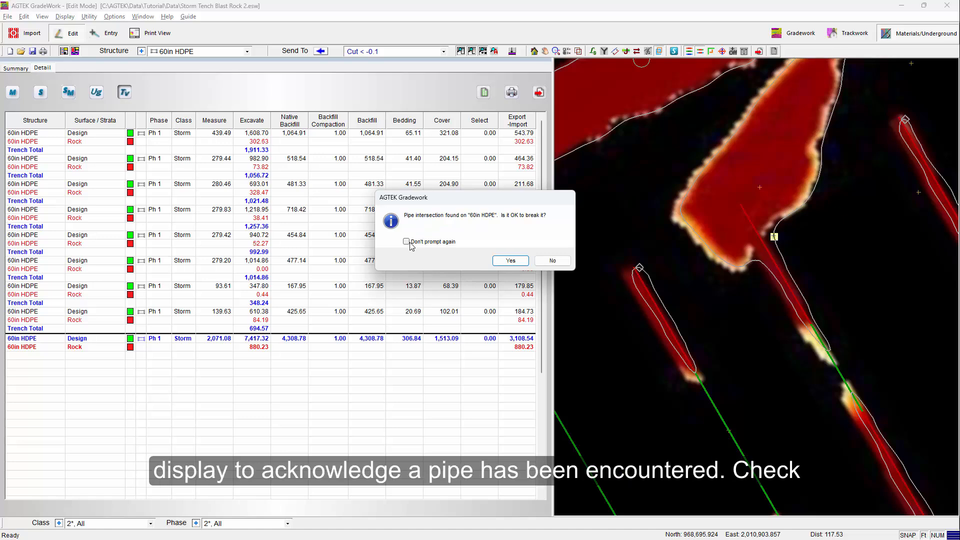
click(509, 262)
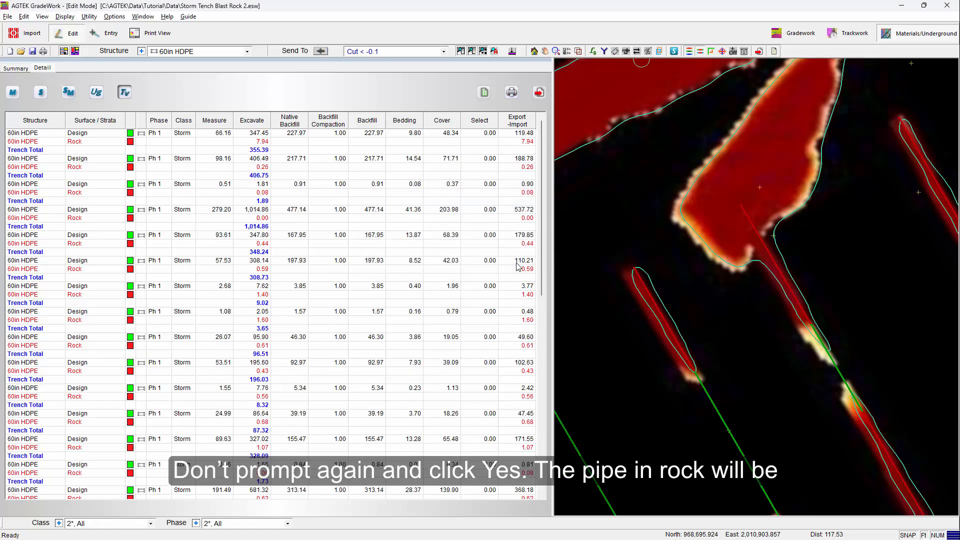
Step: Inspect the 60in HDPE section ending in the rock area and limit the displayed phases to Pipe in Rock
click(772, 261)
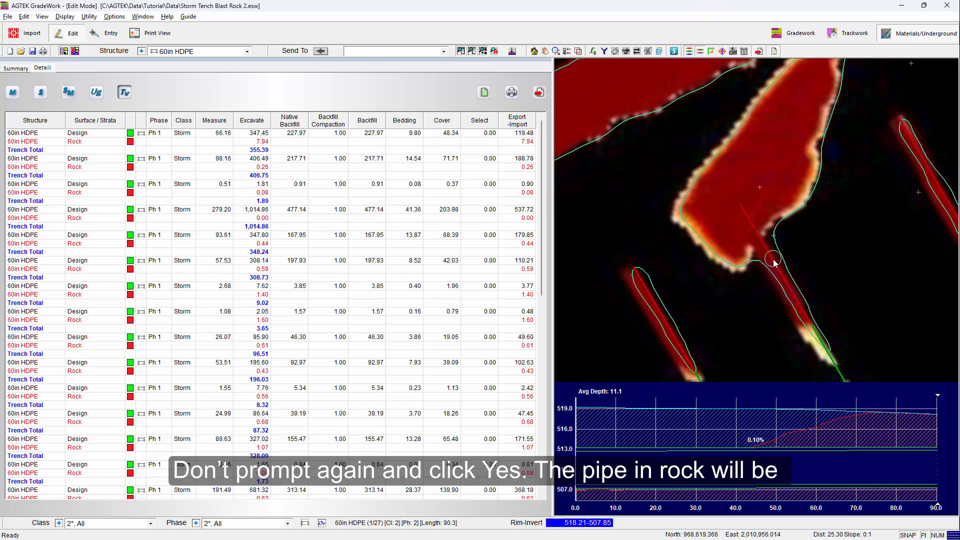
middle_drag(755, 291, 744, 249)
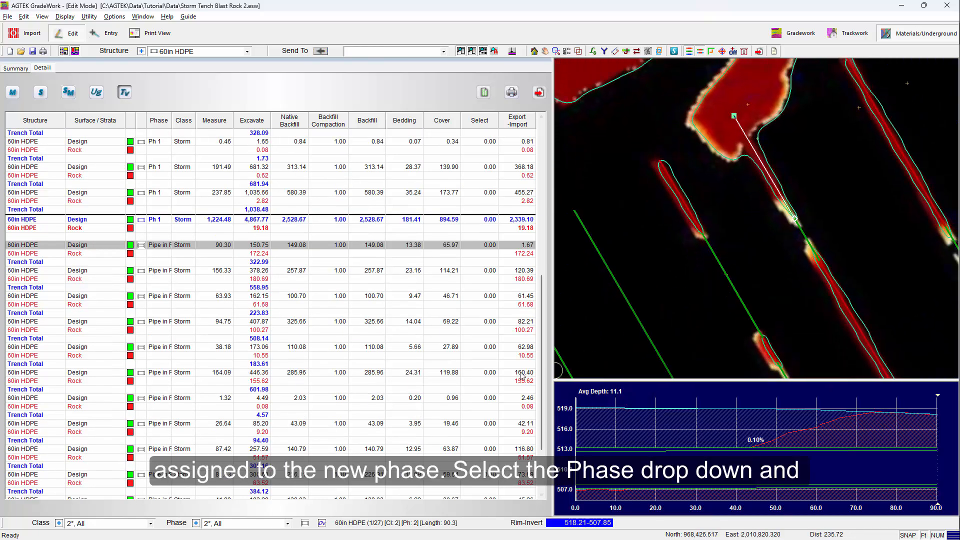
click(288, 524)
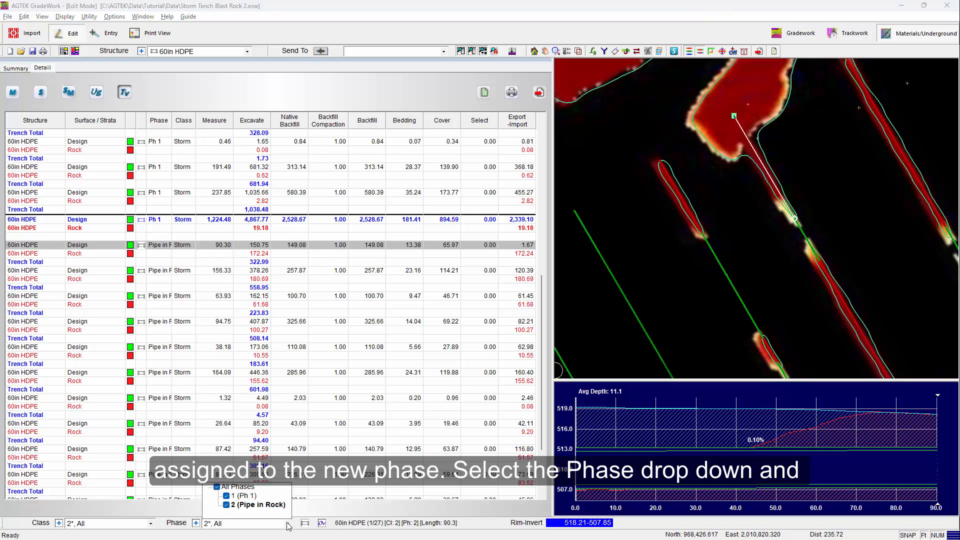
double_click(230, 506)
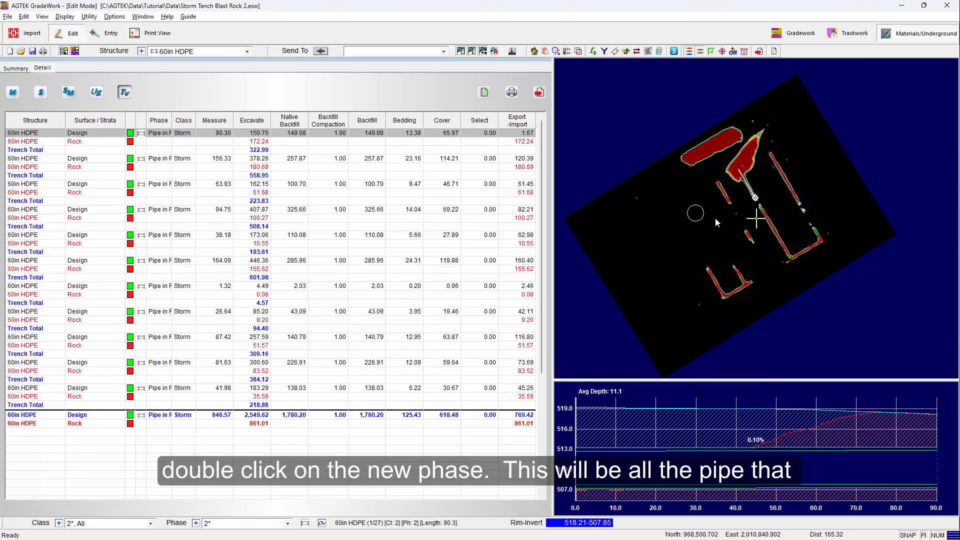
scroll(761, 209, up, 2)
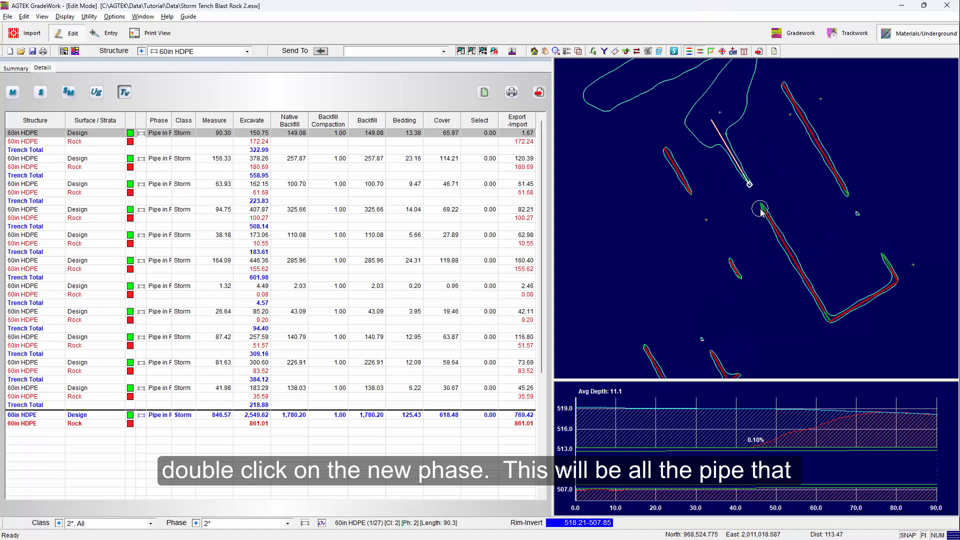
scroll(751, 208, down, 2)
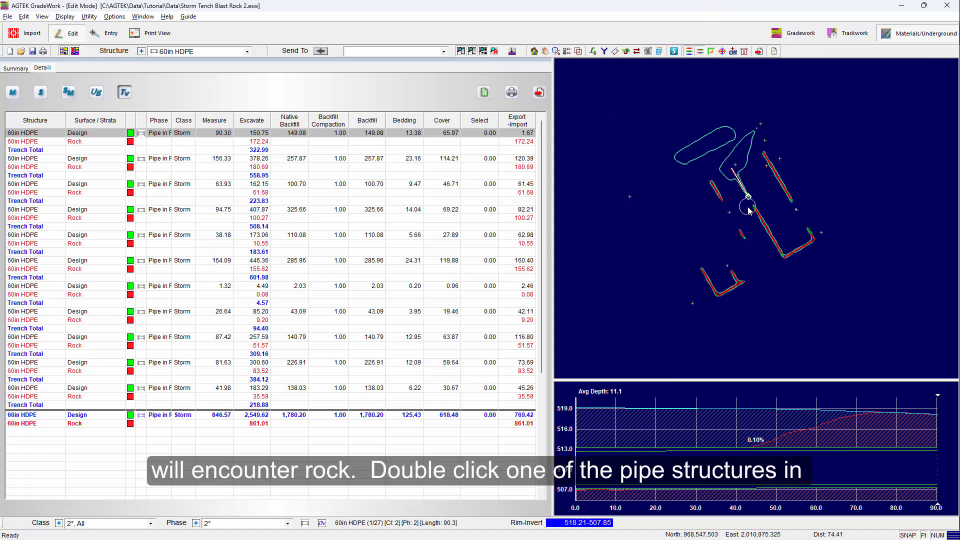
Step: Give the short 60in HDPE pipe just southwest of the rock area a custom trench with a bedding thickness of 60 in
double_click(718, 198)
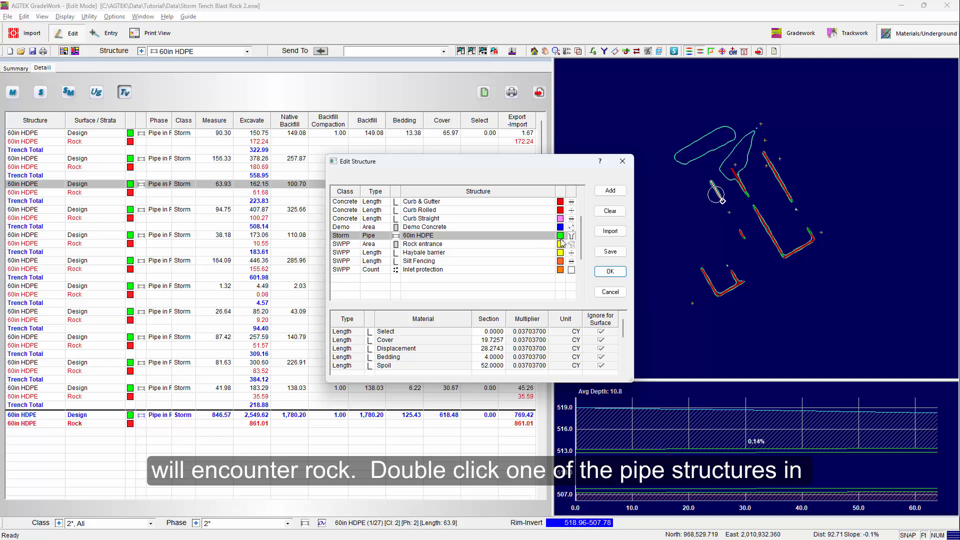
click(573, 238)
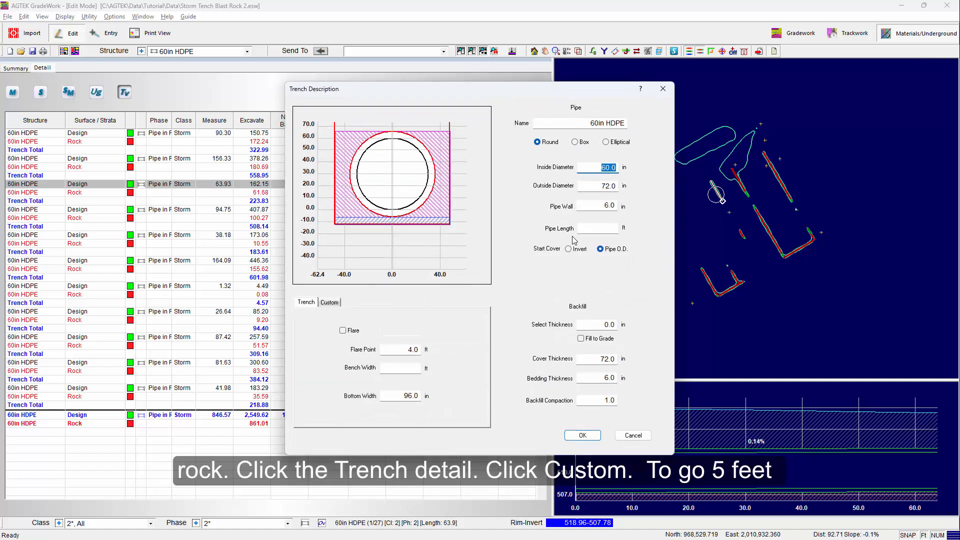
click(336, 303)
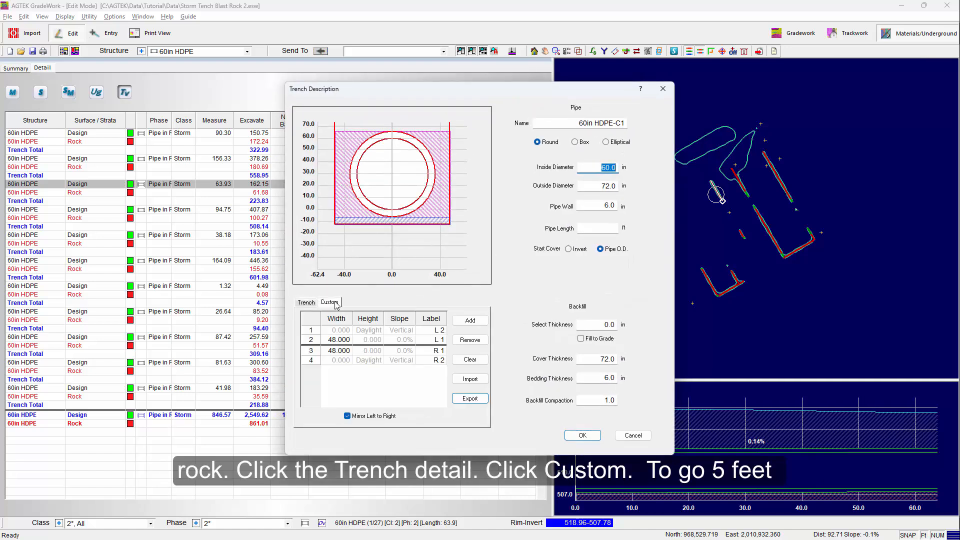
click(603, 378)
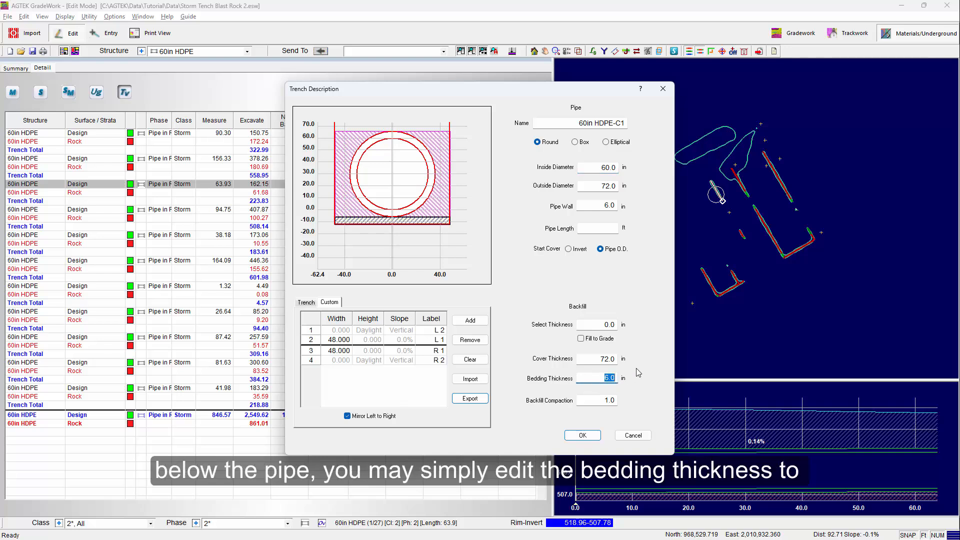
key(Tab)
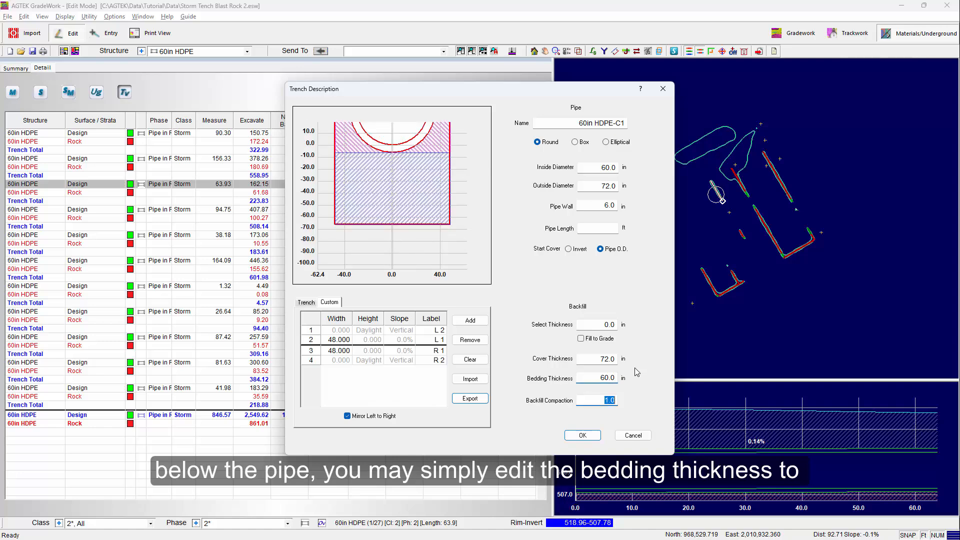
click(583, 436)
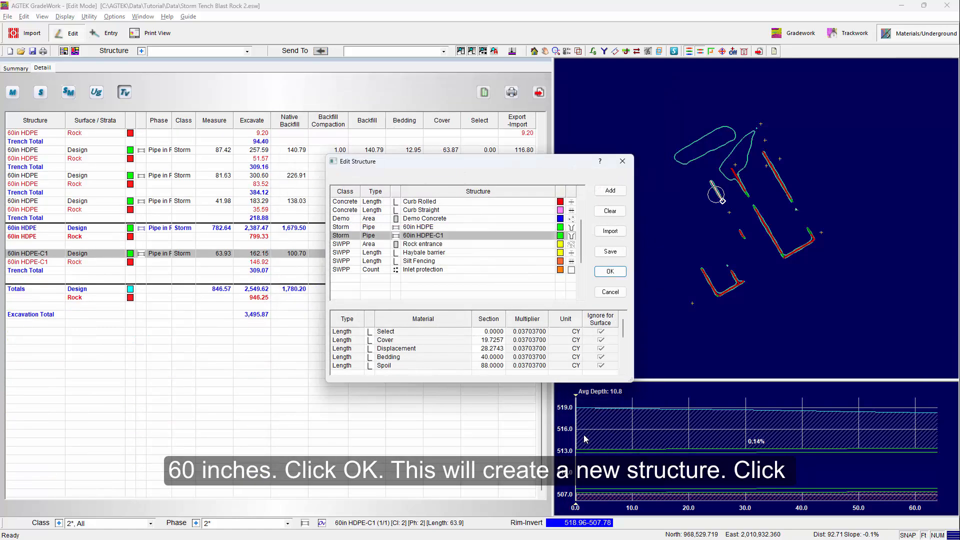
click(613, 271)
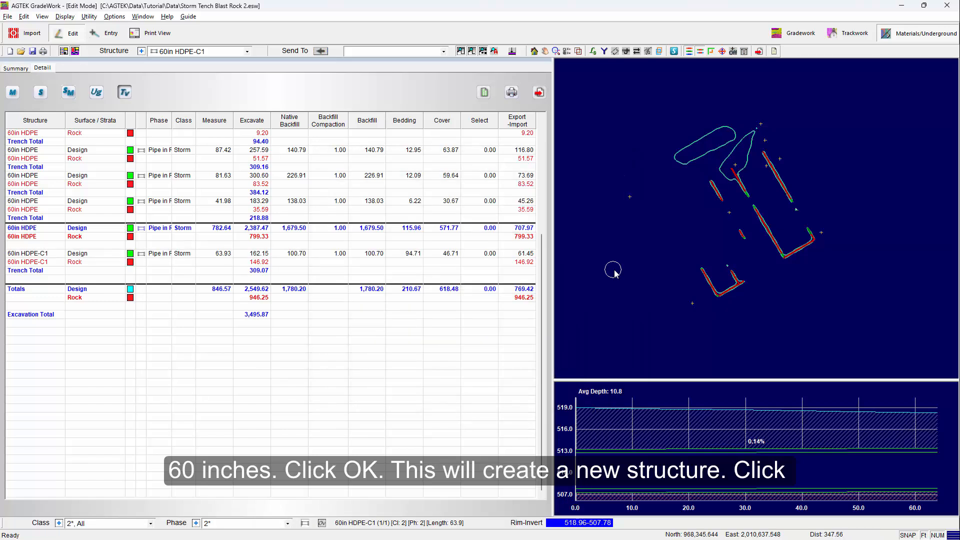
Step: Select all remaining 60in HDPE pipes in the phase and reassign them to the 60in HDPE-C1 structure
click(737, 181)
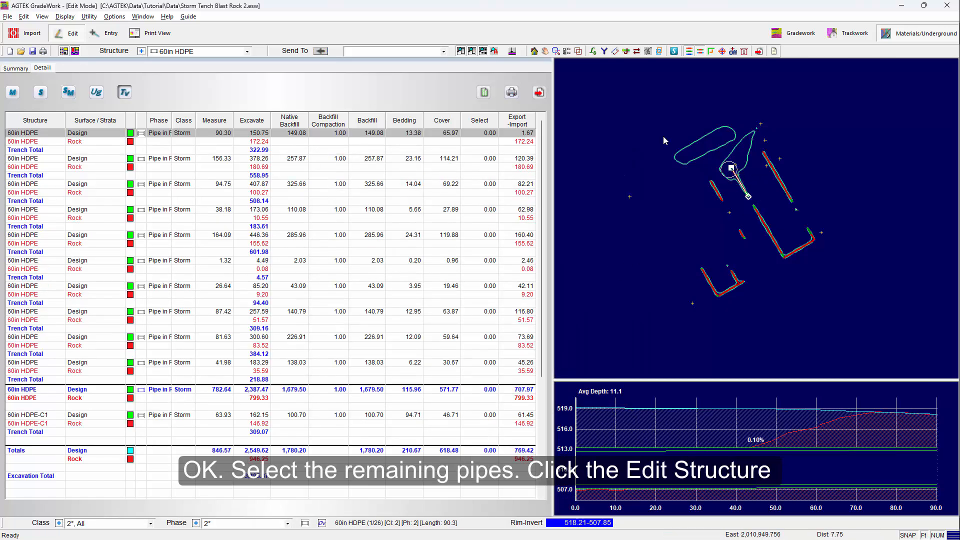
click(593, 51)
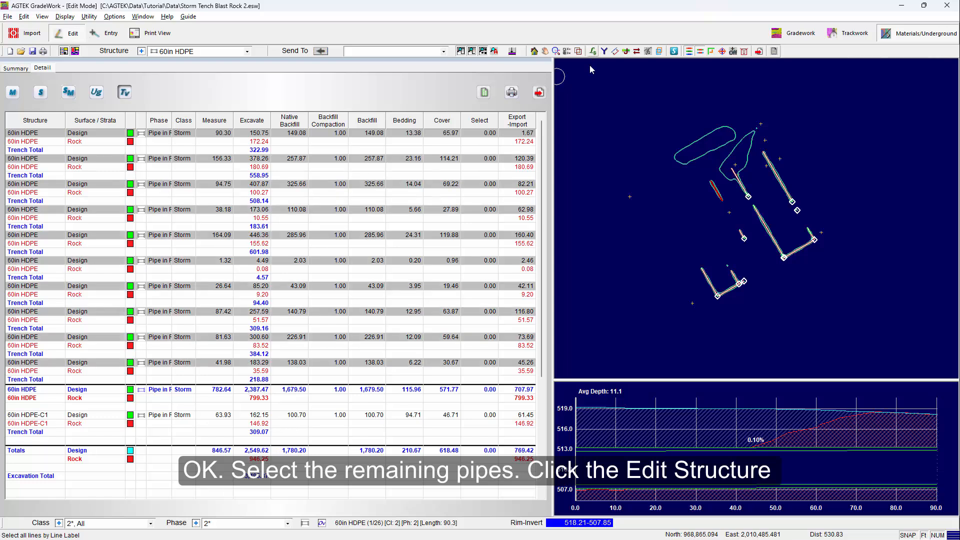
click(304, 523)
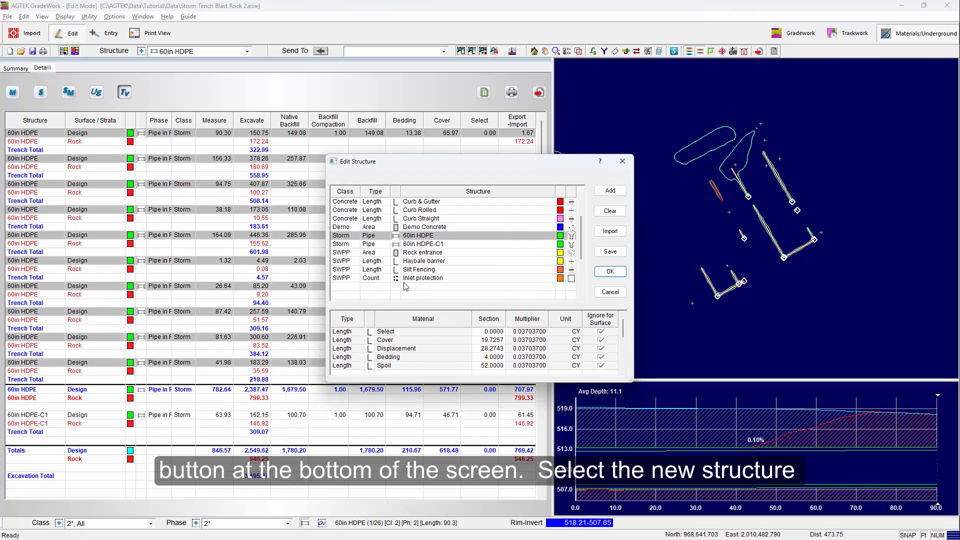
click(426, 244)
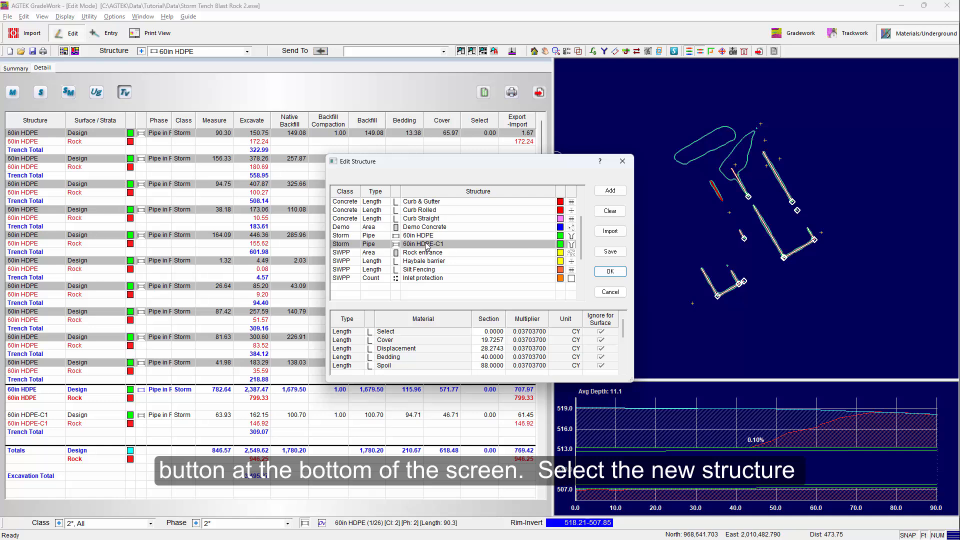
click(614, 273)
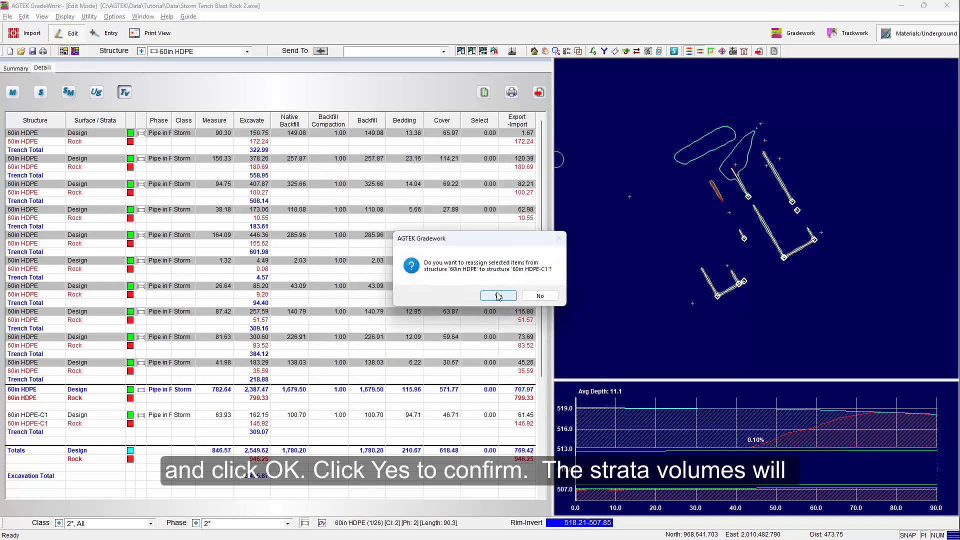
click(498, 296)
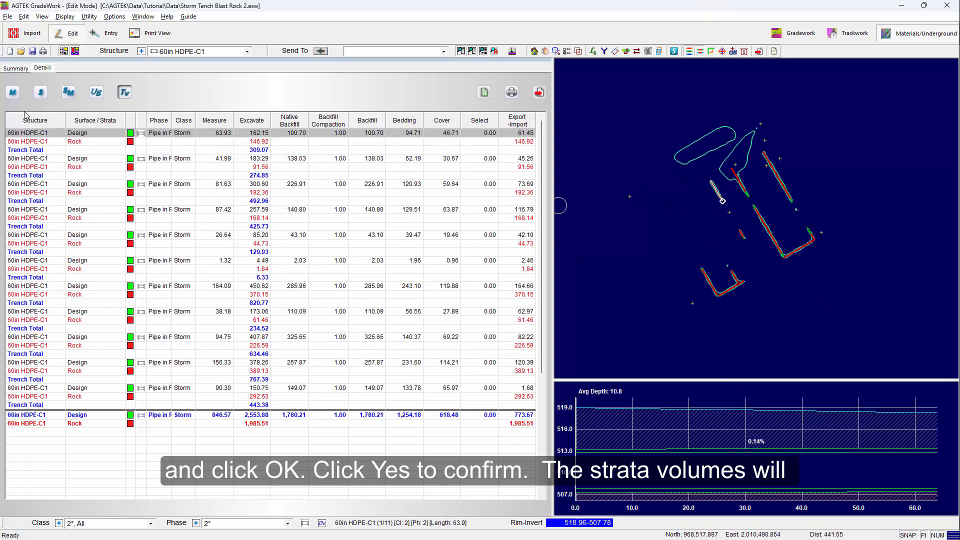
Step: Show the summary of trench quantities and select the 60in HDPE-C1 Design row to review its excavation volumes
click(16, 69)
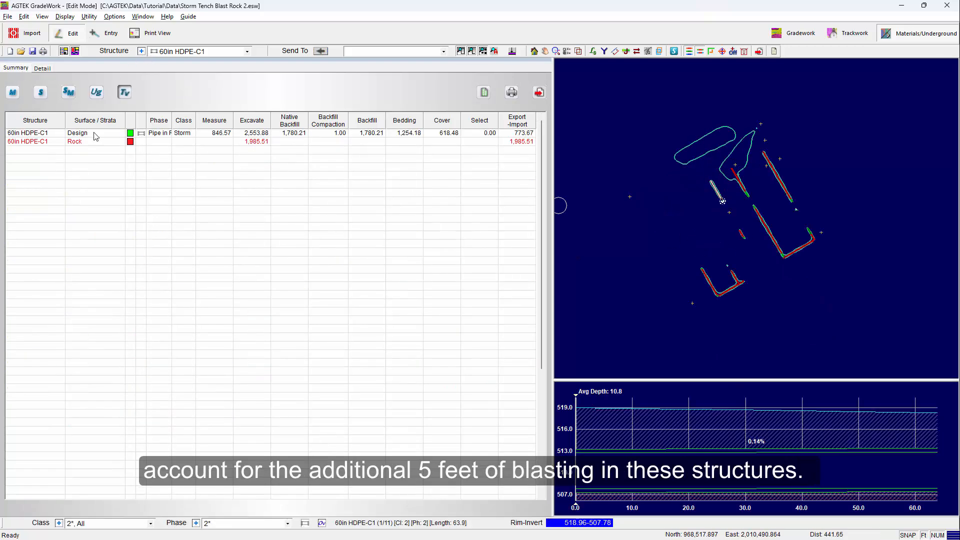
click(259, 134)
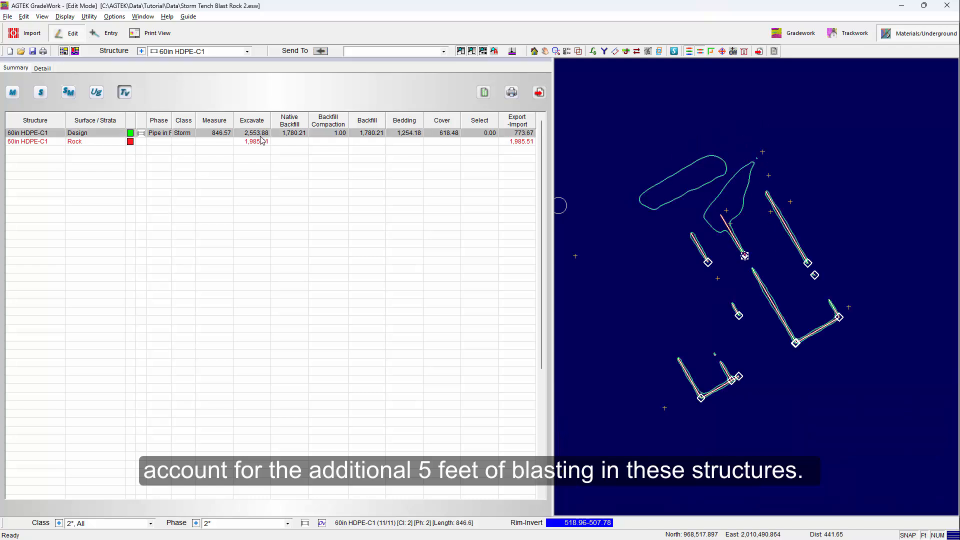